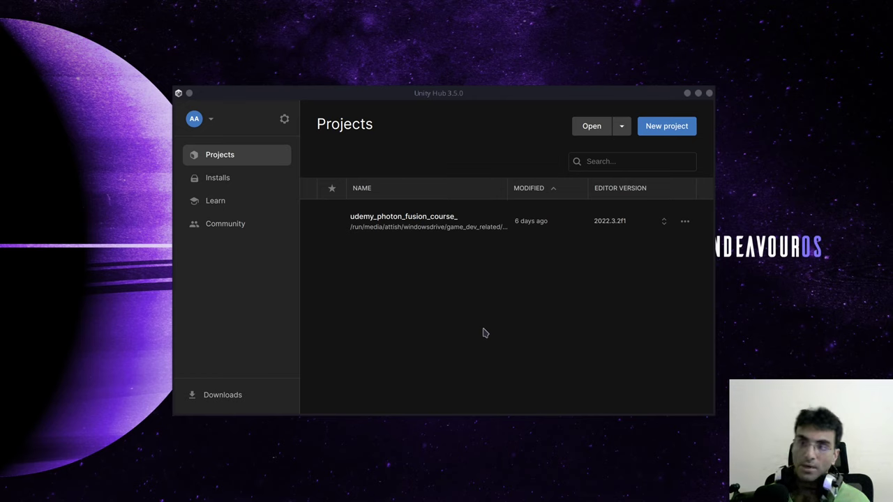
# Start a new project named test_app_for_linux_ using the 3D Core template.
pyautogui.click(664, 127)
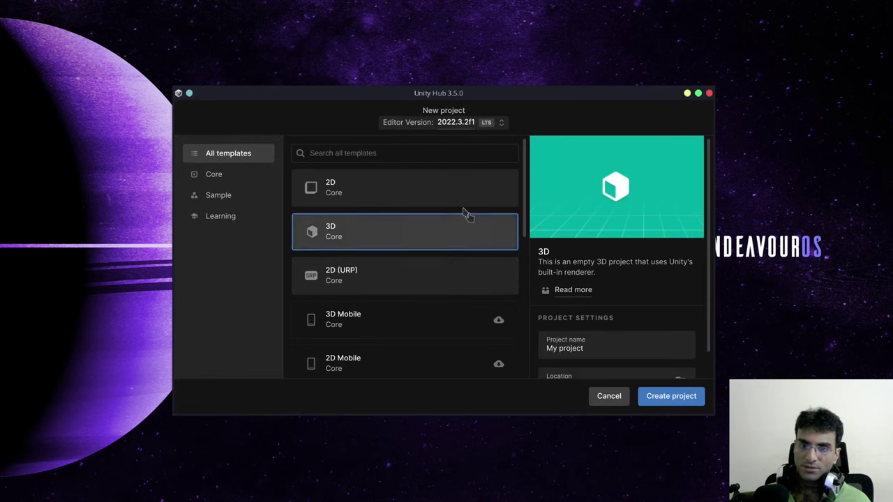
pyautogui.click(442, 196)
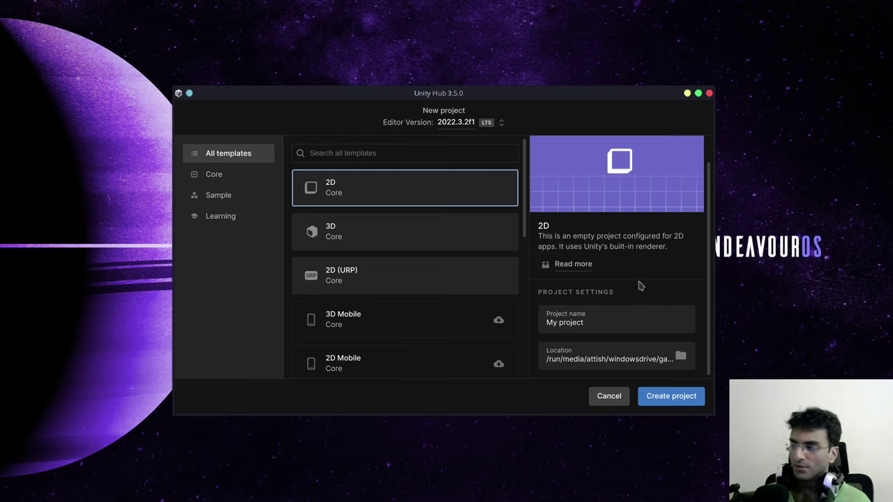
pyautogui.click(601, 323)
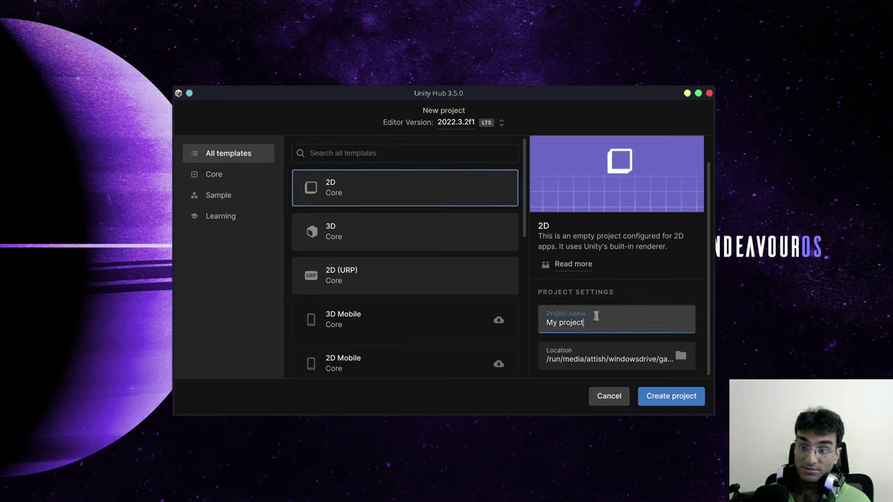
pyautogui.press('BackSpace')
pyautogui.press('BackSpace')
pyautogui.press('BackSpace')
pyautogui.press('BackSpace')
pyautogui.press('BackSpace')
pyautogui.press('BackSpace')
pyautogui.press('BackSpace')
pyautogui.press('BackSpace')
pyautogui.press('BackSpace')
pyautogui.press('BackSpace')
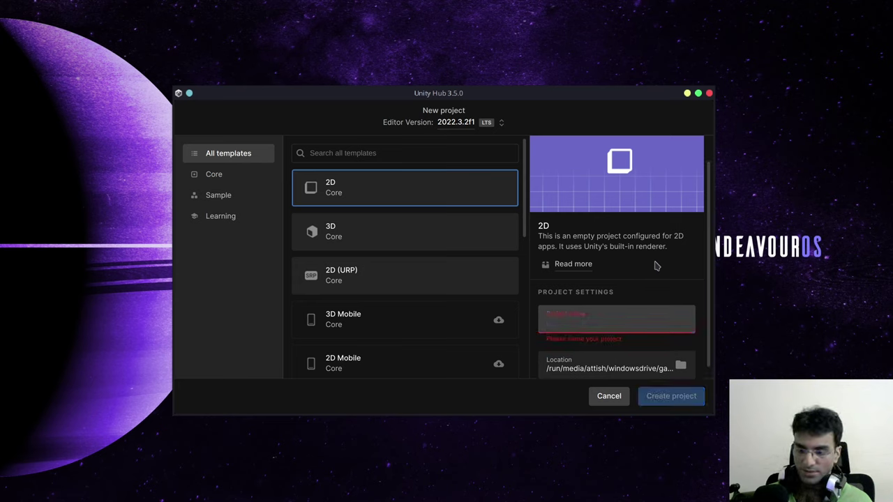
pyautogui.write('test_')
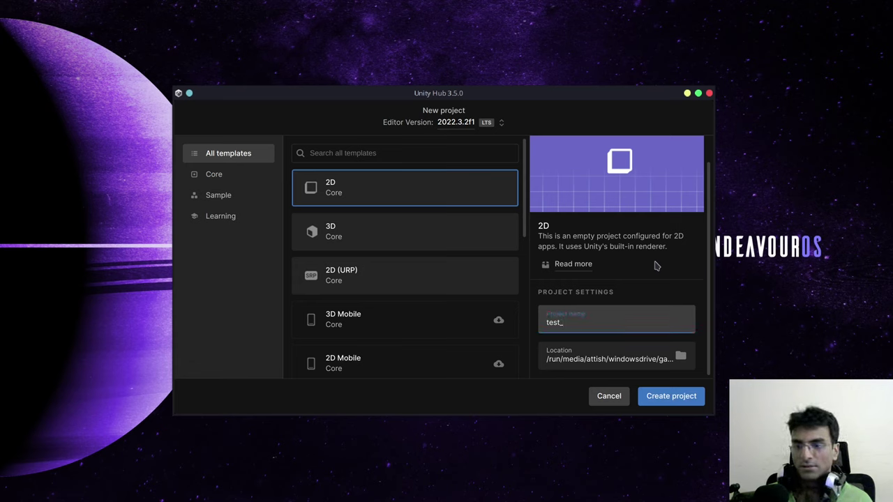
pyautogui.press('BackSpace')
pyautogui.press('BackSpace')
pyautogui.press('BackSpace')
pyautogui.press('BackSpace')
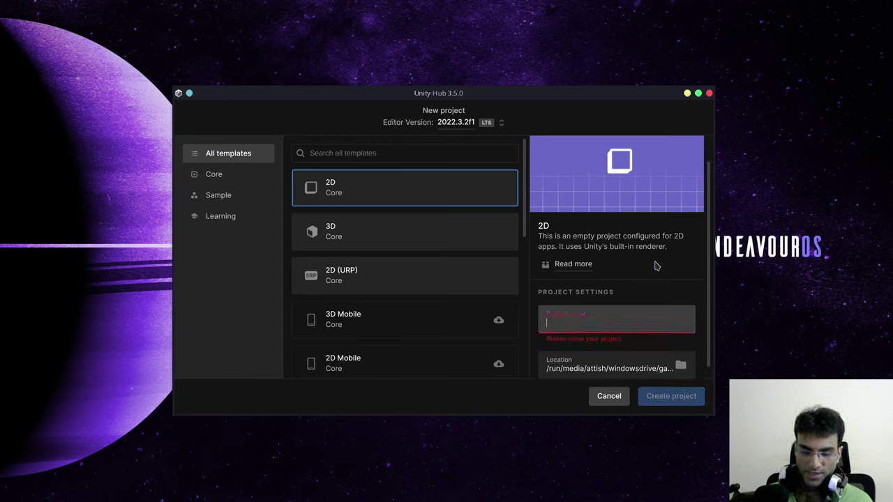
pyautogui.write('test_app_')
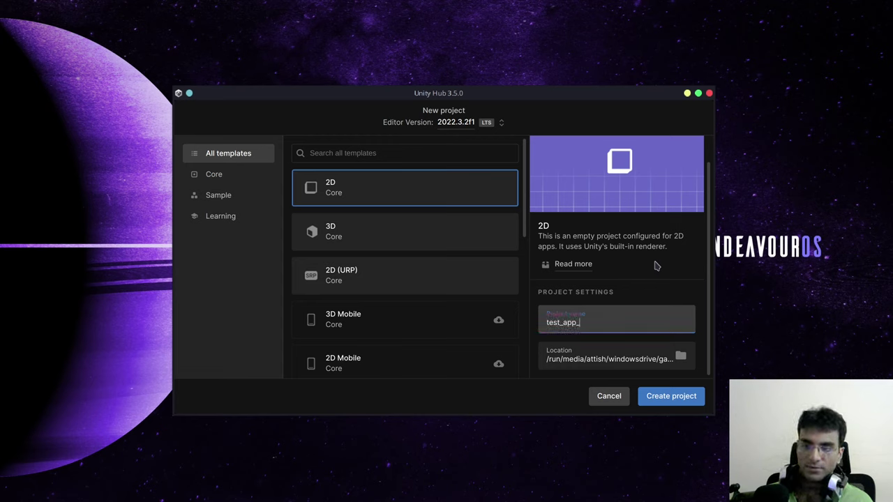
pyautogui.write('for_linux_')
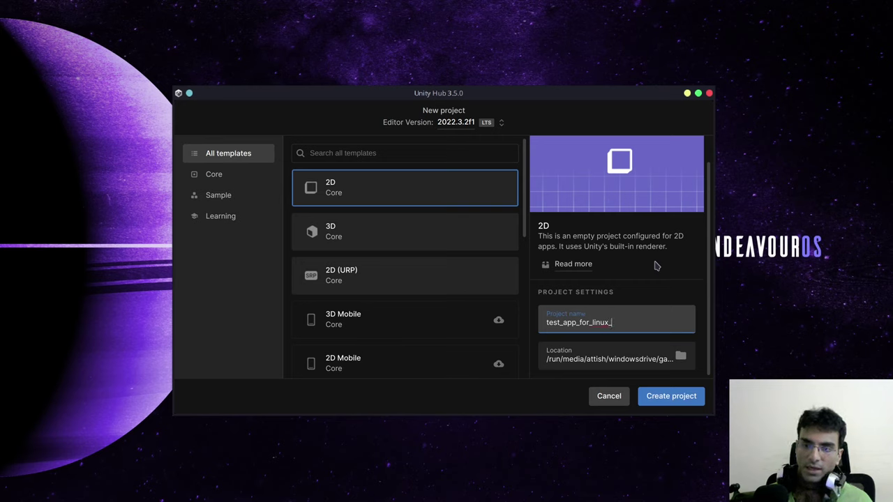
pyautogui.click(425, 202)
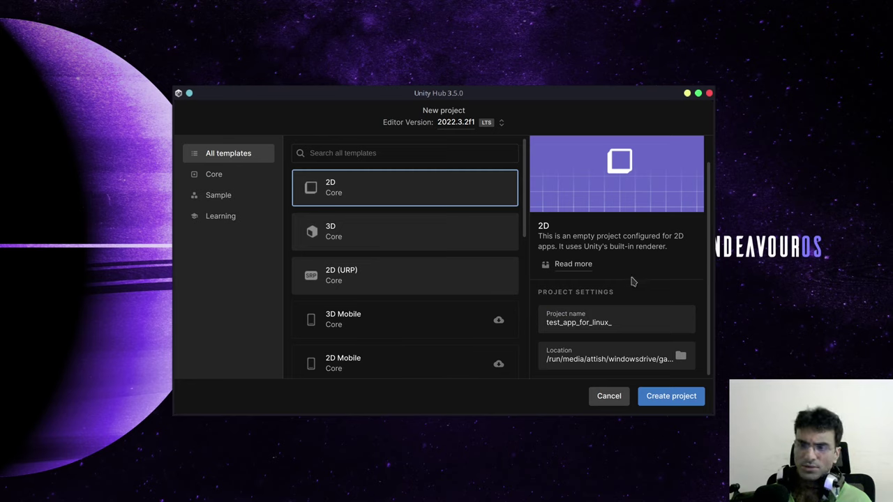
pyautogui.click(430, 245)
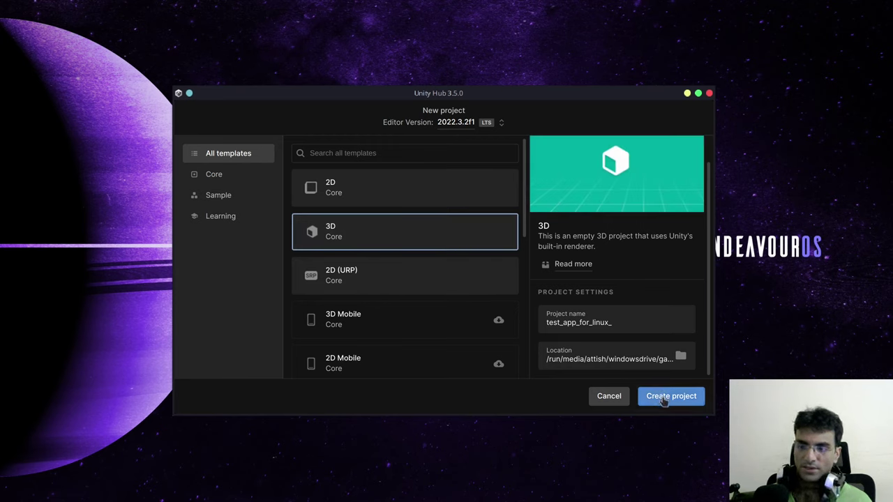
# Shift the New project window slightly and create the test_app_for_linux_ project.
pyautogui.moveTo(478, 93)
pyautogui.mouseDown()
pyautogui.moveTo(478, 184)
pyautogui.moveTo(470, 91)
pyautogui.moveTo(484, 92)
pyautogui.mouseUp()
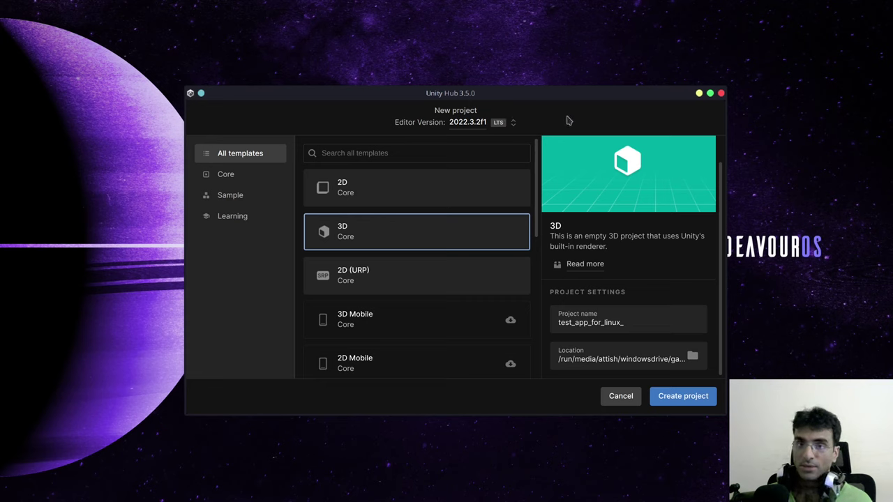
pyautogui.click(670, 397)
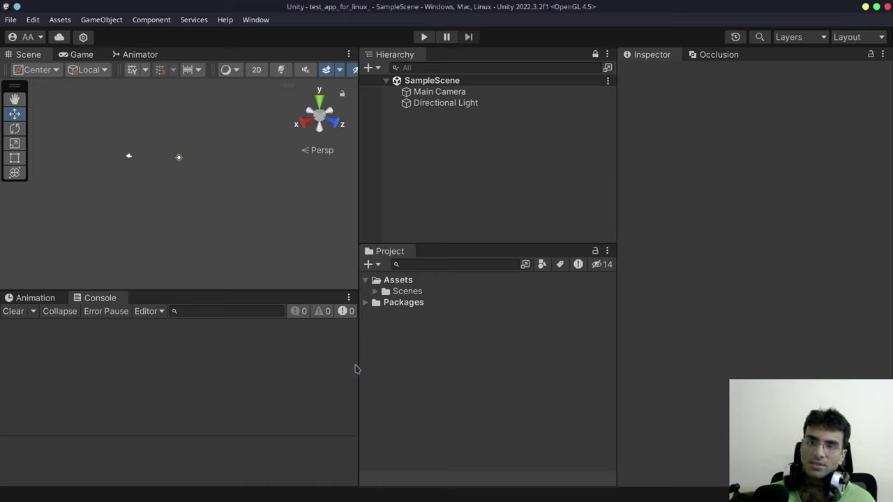
# Apply the MyLayout layout and select Main Camera in SampleScene to view its components.
pyautogui.click(839, 40)
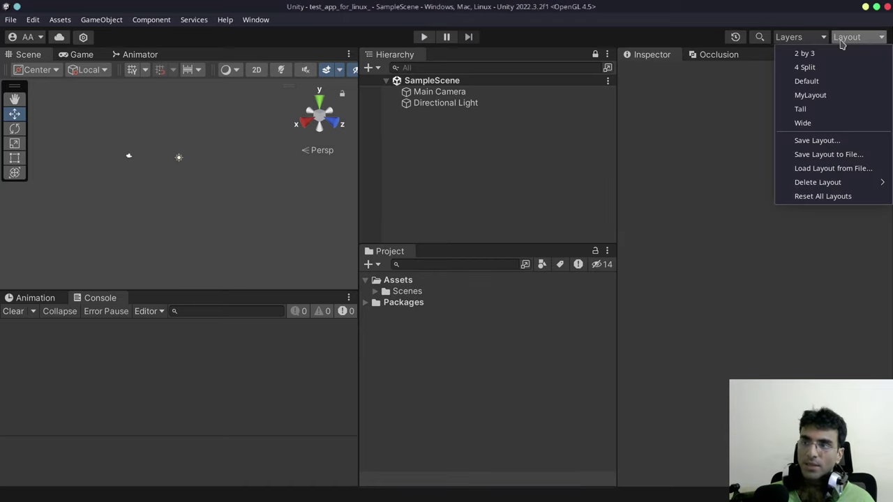
pyautogui.click(830, 95)
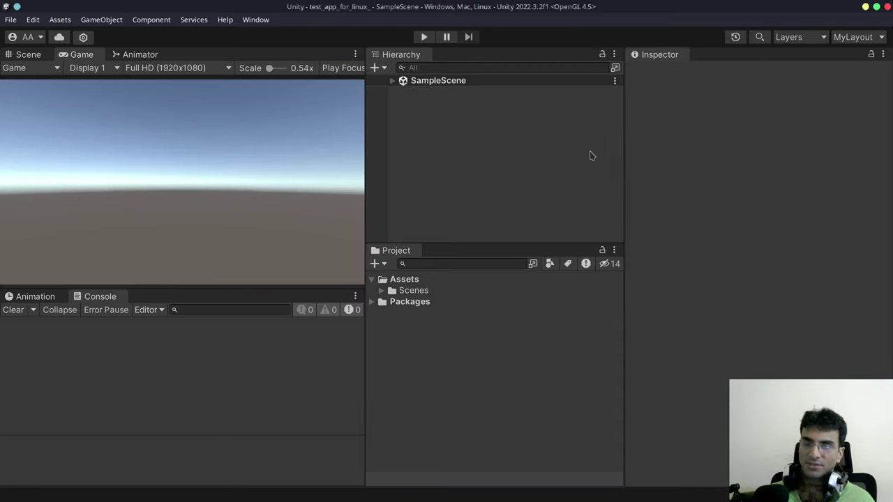
pyautogui.click(392, 80)
pyautogui.click(471, 94)
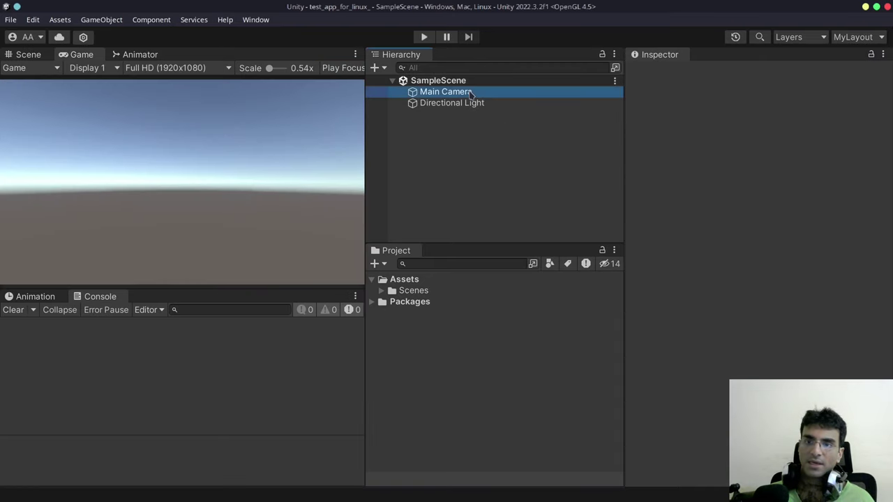
pyautogui.scroll(-2, 759, 275)
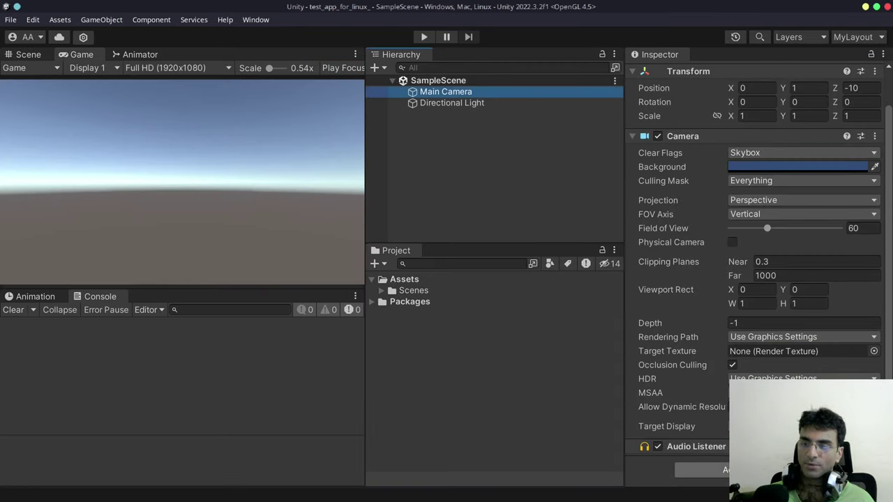
pyautogui.hotkey('ctrl', 'shift', 'a')
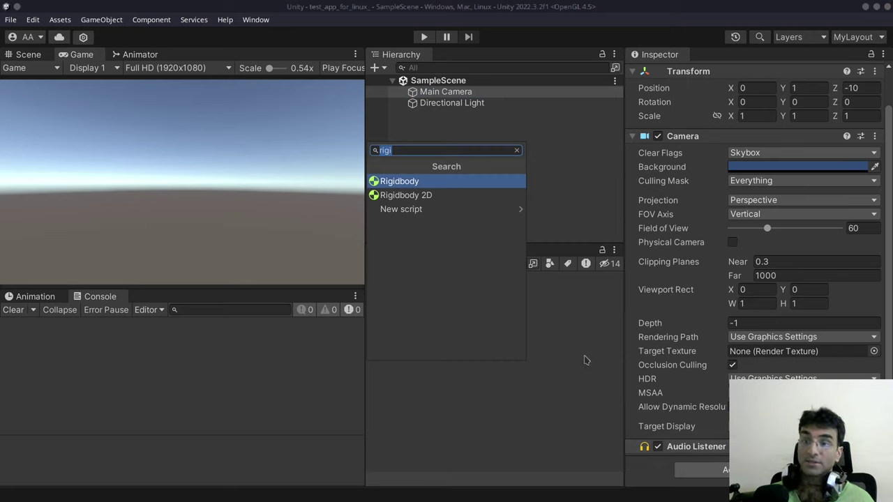
pyautogui.click(566, 12)
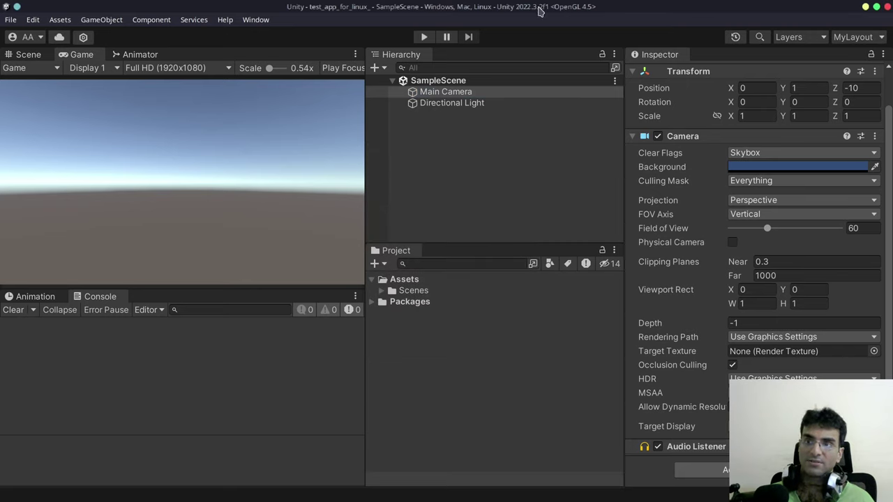
# Open KDE's window configuration for the Unity window from its window menu.
pyautogui.rightClick(540, 9)
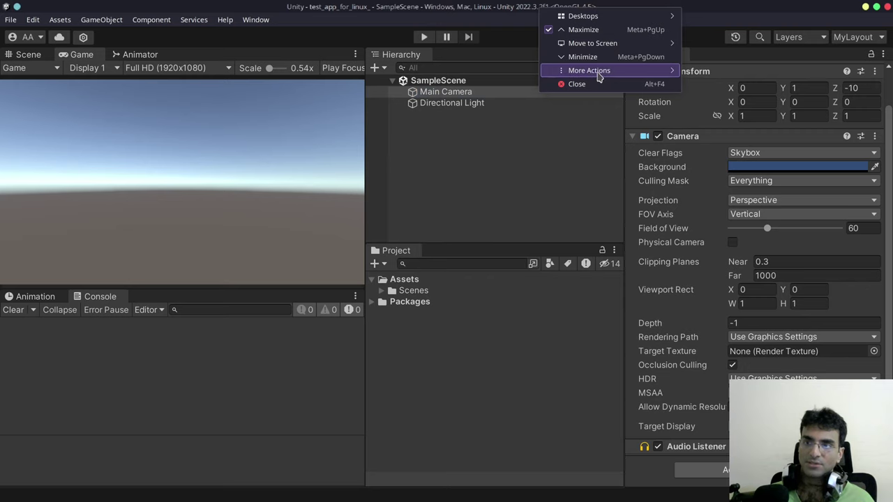
pyautogui.moveTo(599, 76)
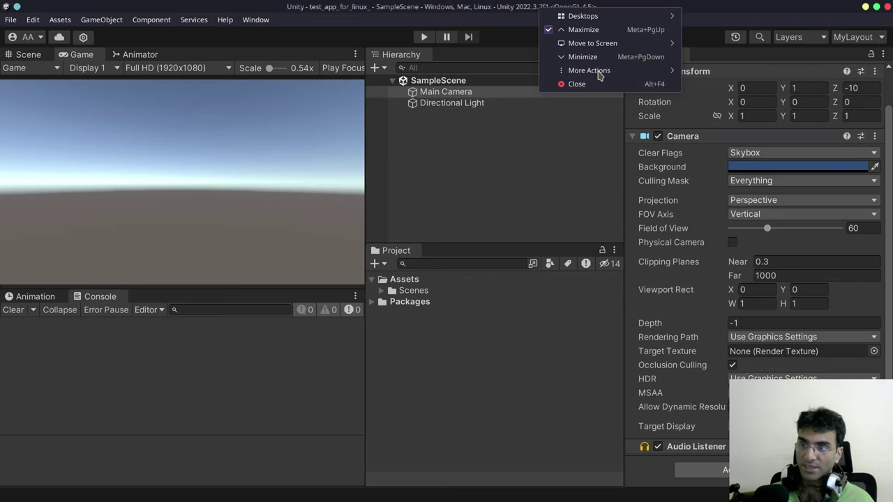
pyautogui.moveTo(604, 74)
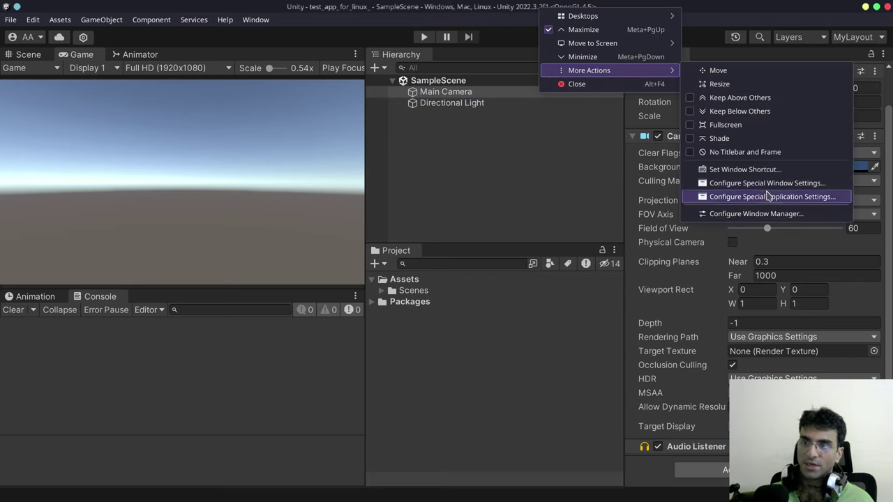
pyautogui.click(714, 209)
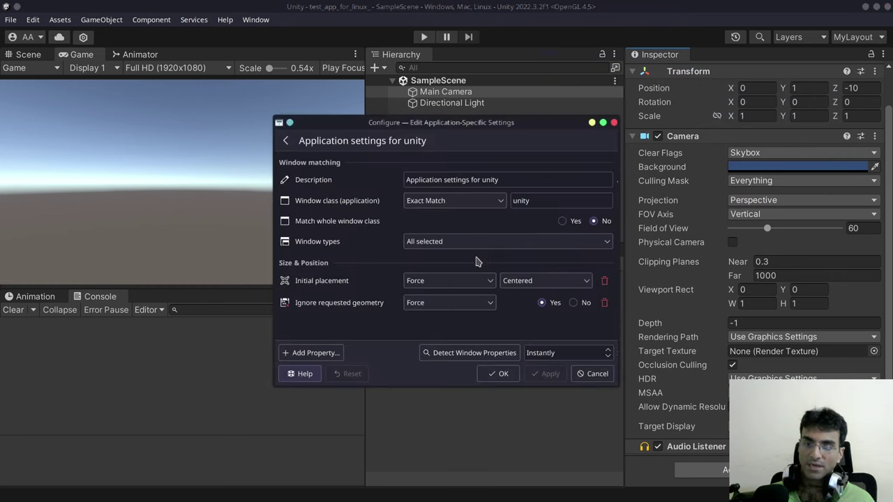
# Close the KDE window rules, cancel the Add Component search, and peek into Scenes.
pyautogui.click(614, 122)
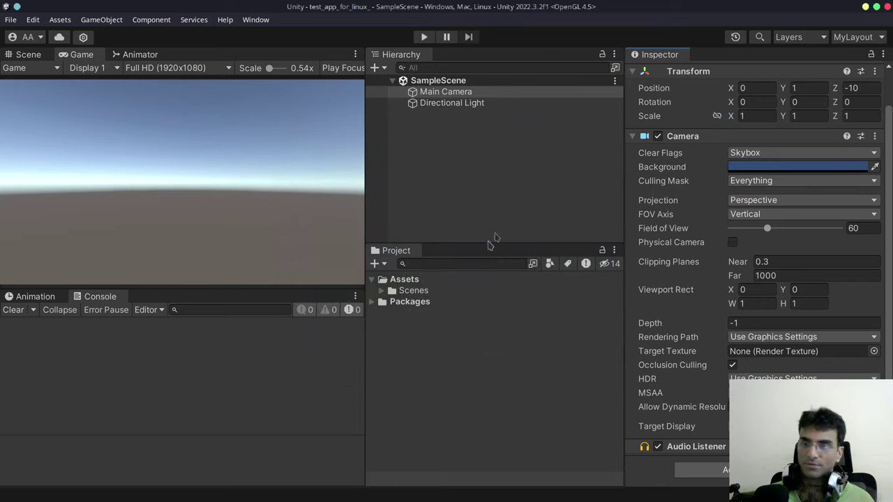
pyautogui.click(715, 470)
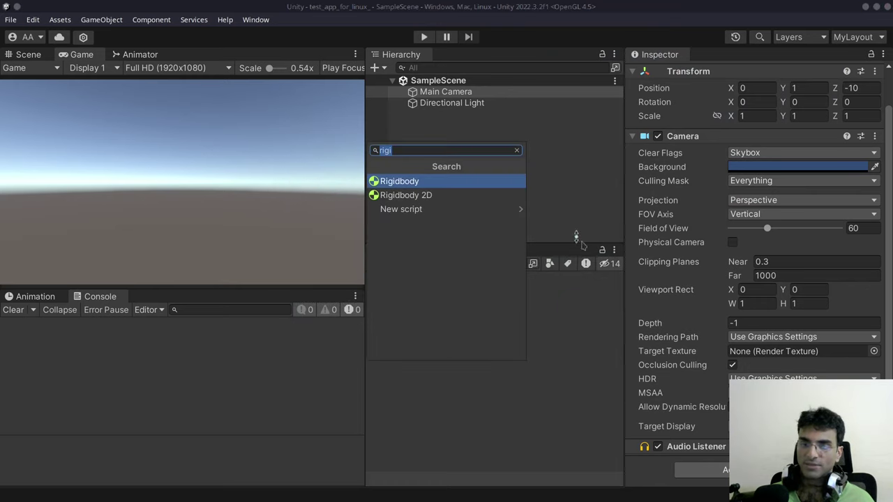
pyautogui.press('Escape')
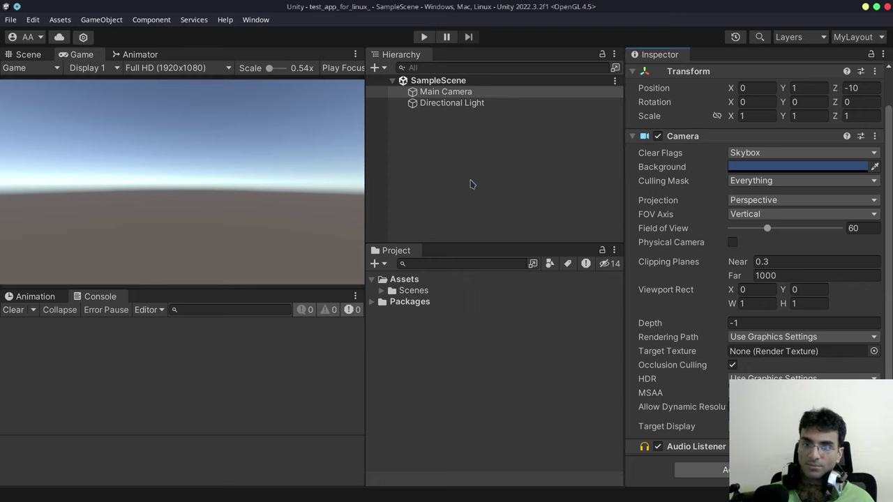
pyautogui.click(383, 291)
pyautogui.click(382, 290)
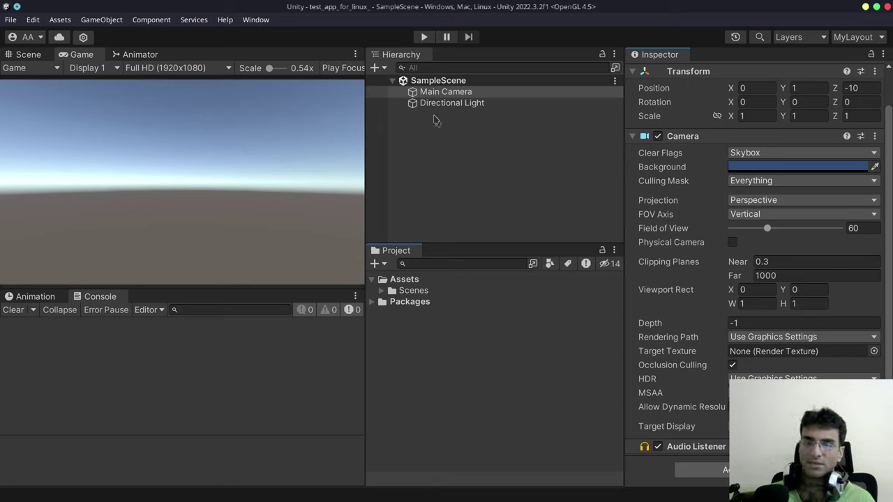
# Create an empty GameObject in the scene named PrefabExample.
pyautogui.click(376, 70)
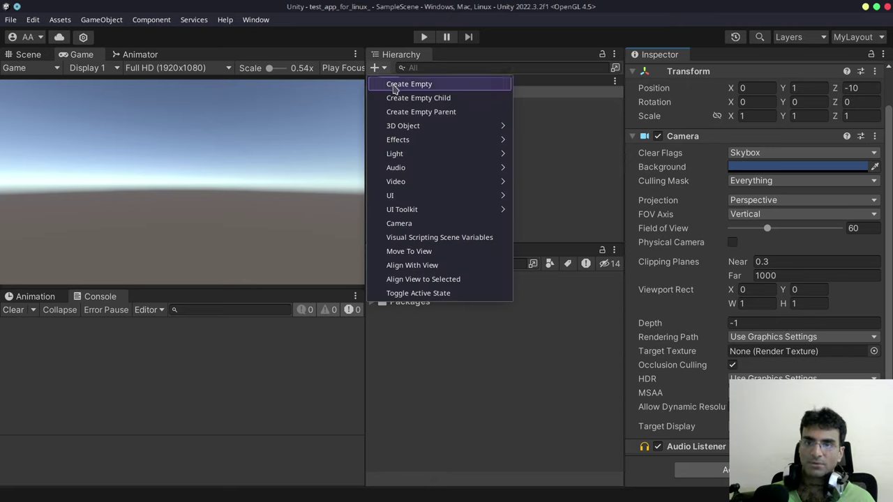
pyautogui.click(393, 85)
pyautogui.write('Prefa')
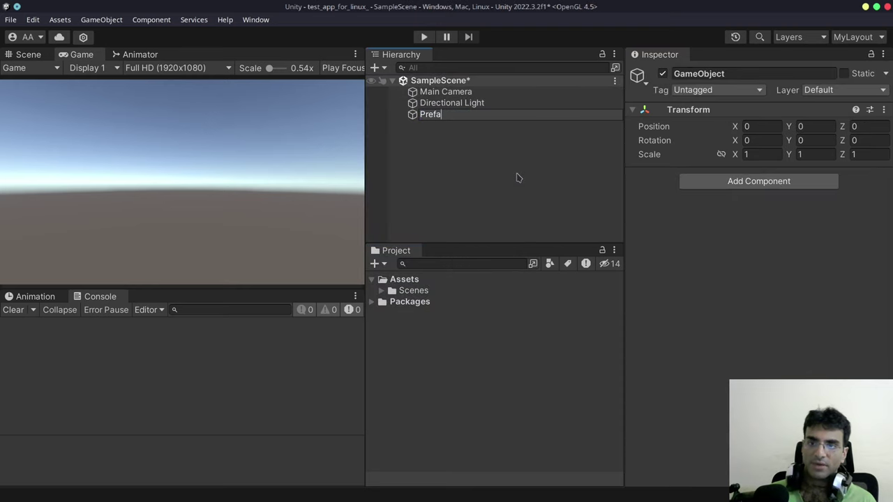
pyautogui.write('bExample')
pyautogui.press('Return')
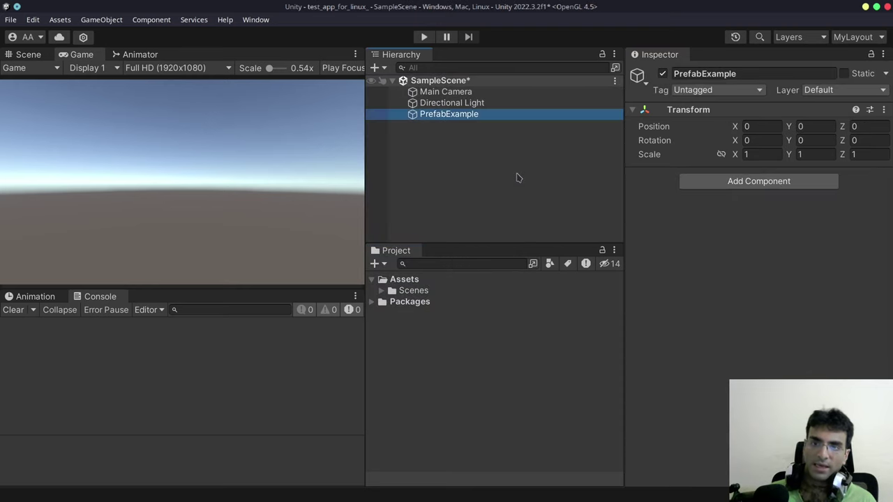
# Add an empty child PrefabChild (1) and duplicate it up to PrefabChild (10).
pyautogui.rightClick(466, 120)
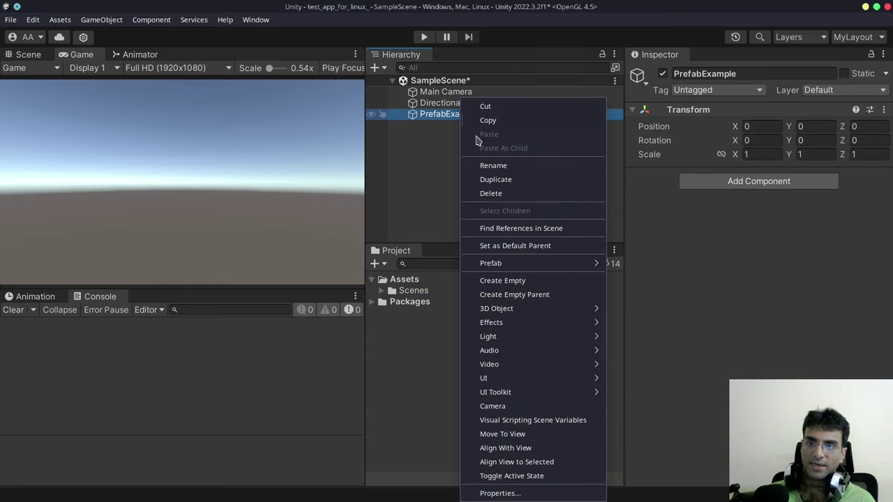
pyautogui.click(520, 280)
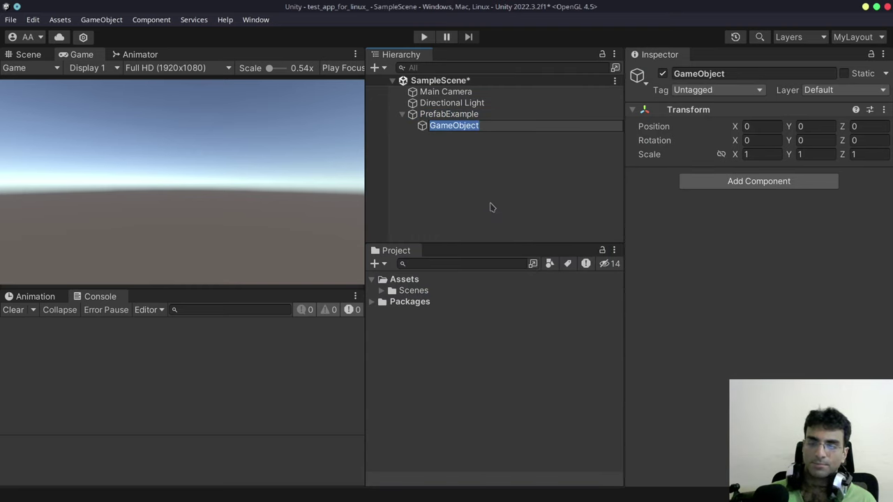
pyautogui.write('PrefabChild')
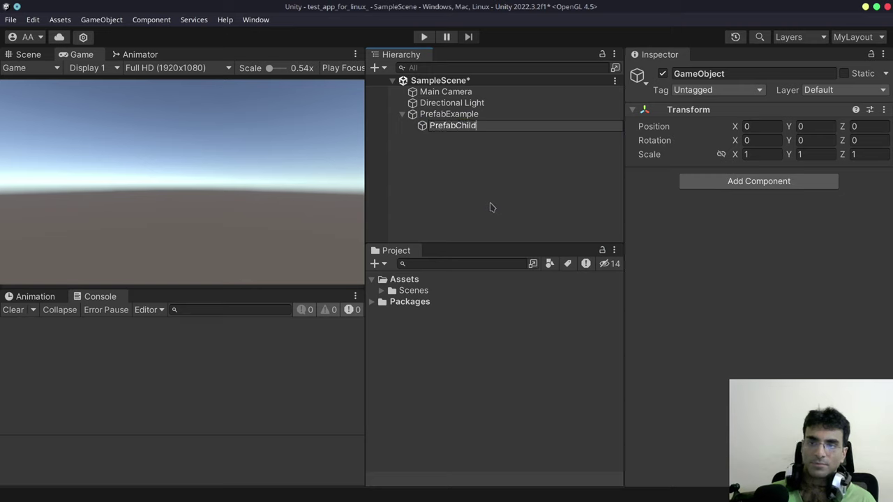
pyautogui.write(' (1)')
pyautogui.press('Return')
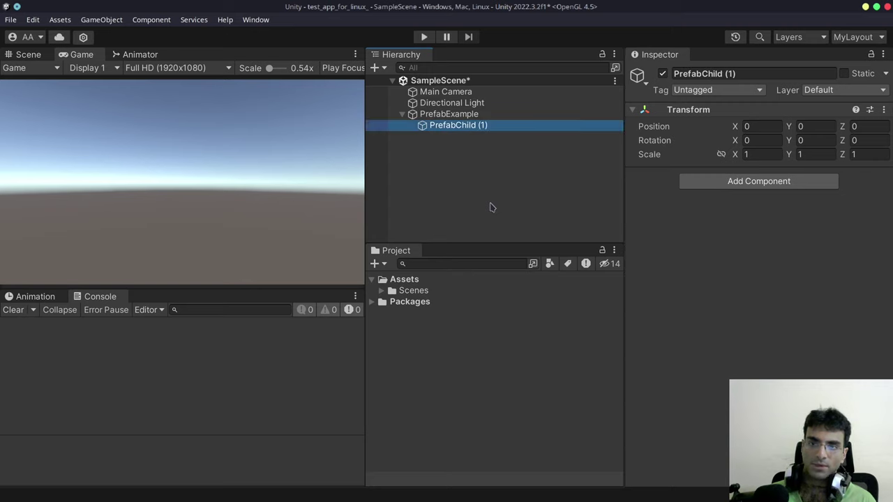
pyautogui.press('Up')
pyautogui.press('Down')
pyautogui.hotkey('ctrl', 'd')
pyautogui.hotkey('ctrl', 'd')
pyautogui.hotkey('ctrl', 'd')
pyautogui.hotkey('ctrl', 'd')
pyautogui.hotkey('ctrl', 'd')
pyautogui.hotkey('ctrl', 'd')
pyautogui.hotkey('ctrl', 'd')
pyautogui.hotkey('ctrl', 'd')
pyautogui.hotkey('ctrl', 'd')
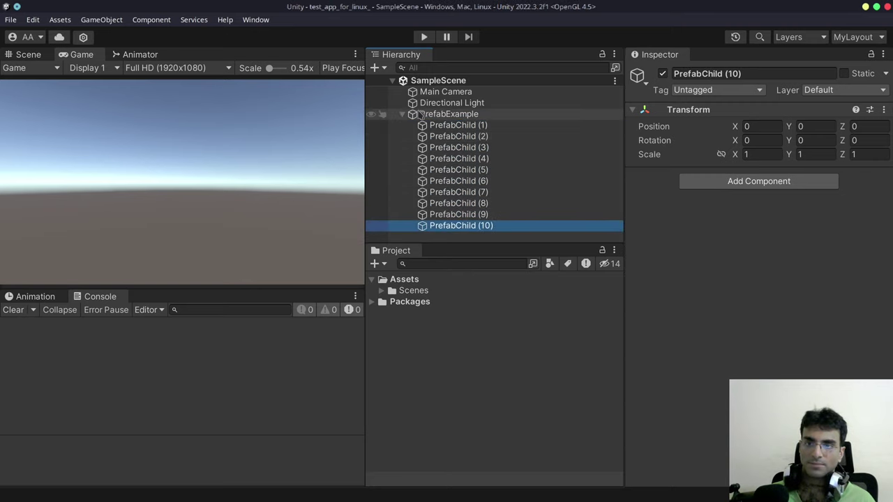
# Save the scene, create an Assets/Prefabs folder, and drag PrefabExample into it as a prefab.
pyautogui.hotkey('ctrl', 's')
pyautogui.click(402, 114)
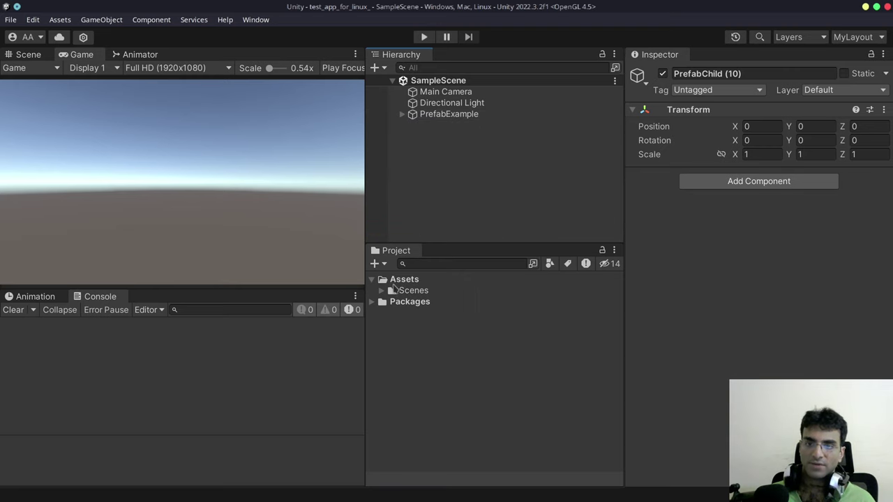
pyautogui.rightClick(399, 281)
pyautogui.moveTo(481, 9)
pyautogui.click(618, 17)
pyautogui.write('Prefabs')
pyautogui.press('Return')
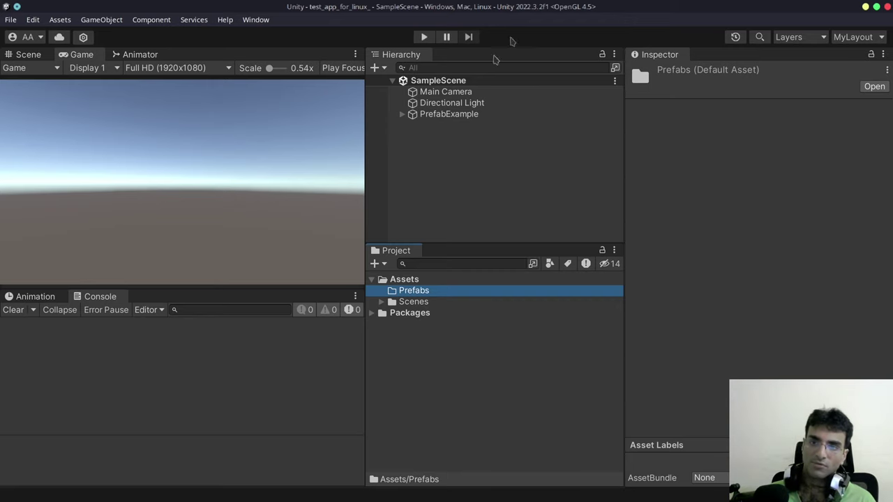
pyautogui.moveTo(449, 114); pyautogui.dragTo(416, 289)
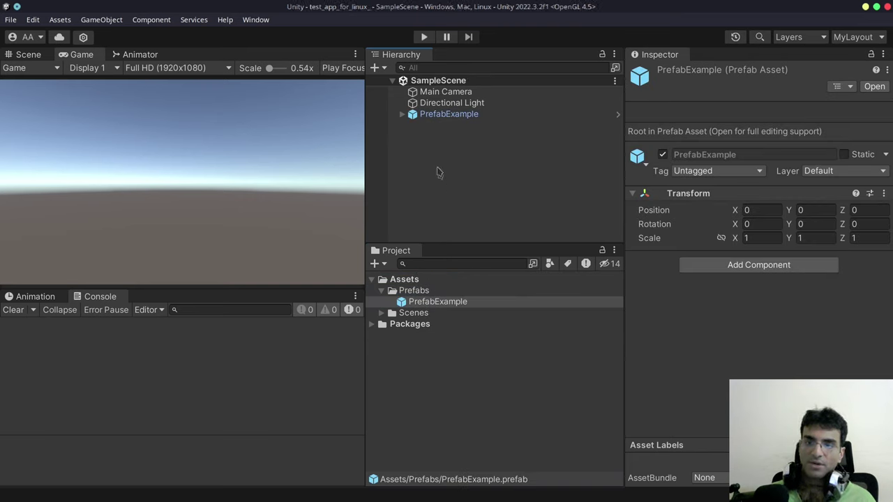
pyautogui.click(402, 114)
pyautogui.click(402, 116)
pyautogui.click(402, 114)
pyautogui.click(402, 114)
pyautogui.click(402, 115)
pyautogui.click(402, 115)
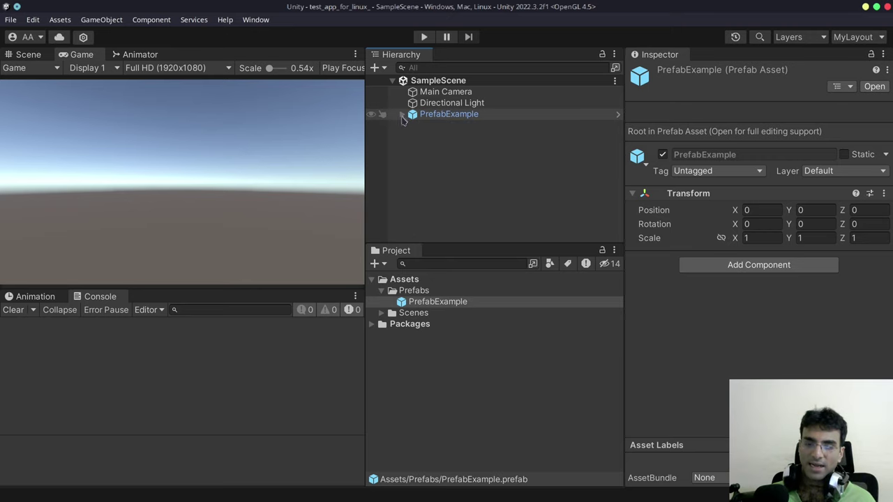
pyautogui.doubleClick(454, 302)
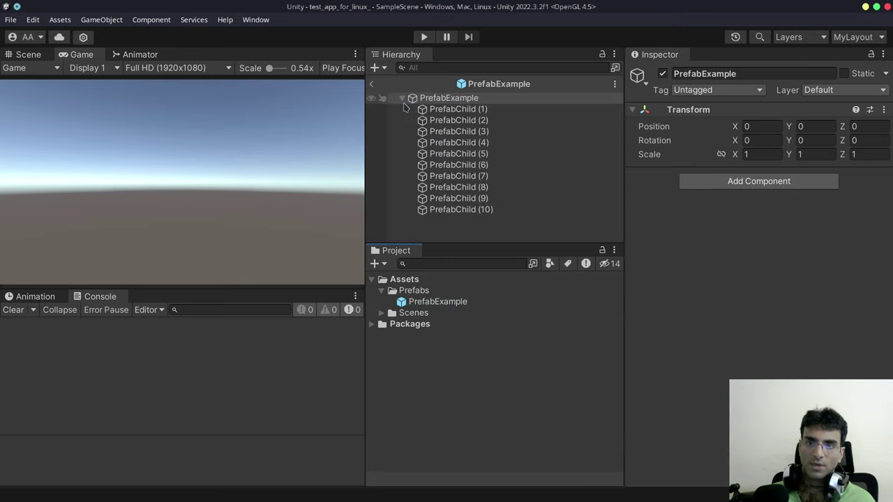
pyautogui.click(403, 98)
pyautogui.click(402, 98)
pyautogui.click(371, 84)
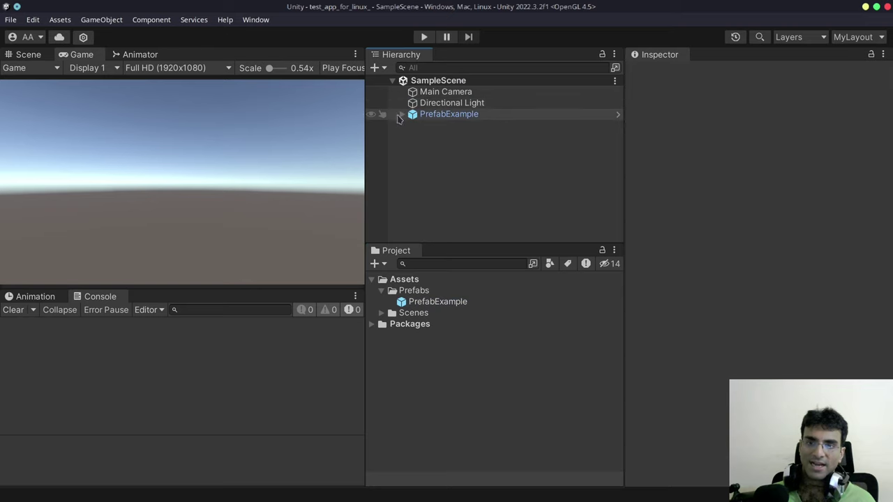
pyautogui.click(401, 115)
pyautogui.click(402, 114)
pyautogui.click(402, 114)
pyautogui.click(402, 114)
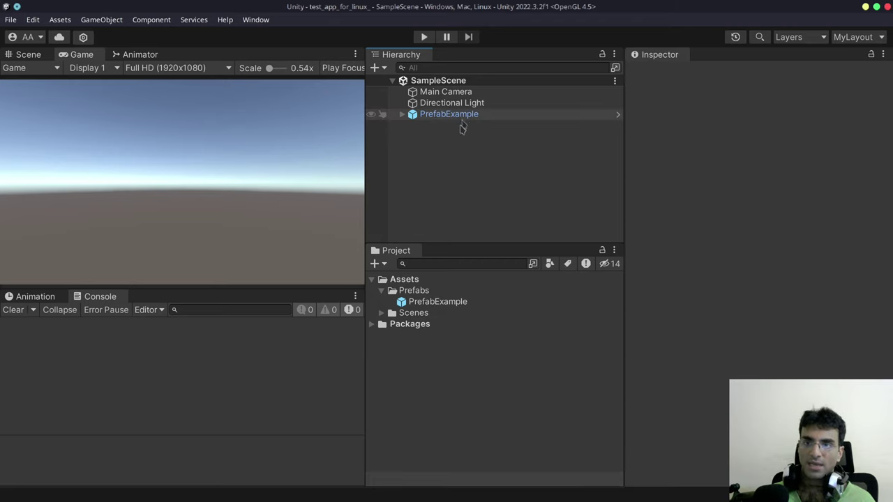
pyautogui.click(426, 301)
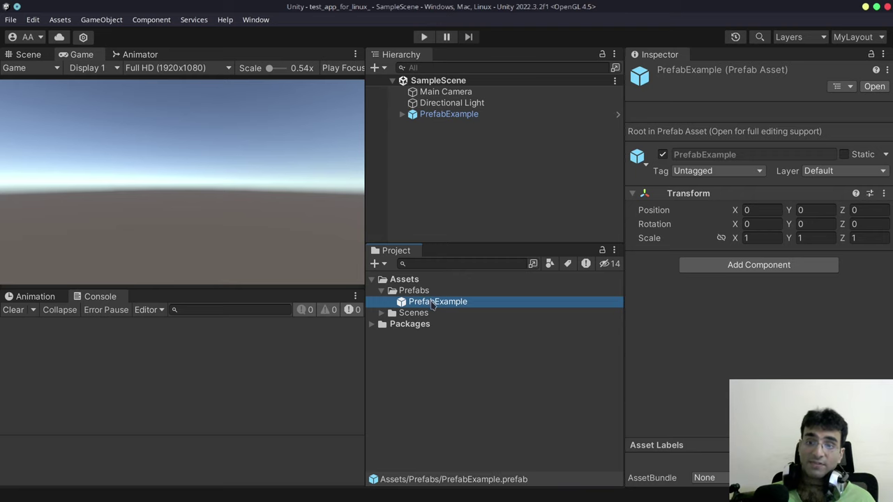
pyautogui.rightClick(430, 302)
pyautogui.click(510, 23)
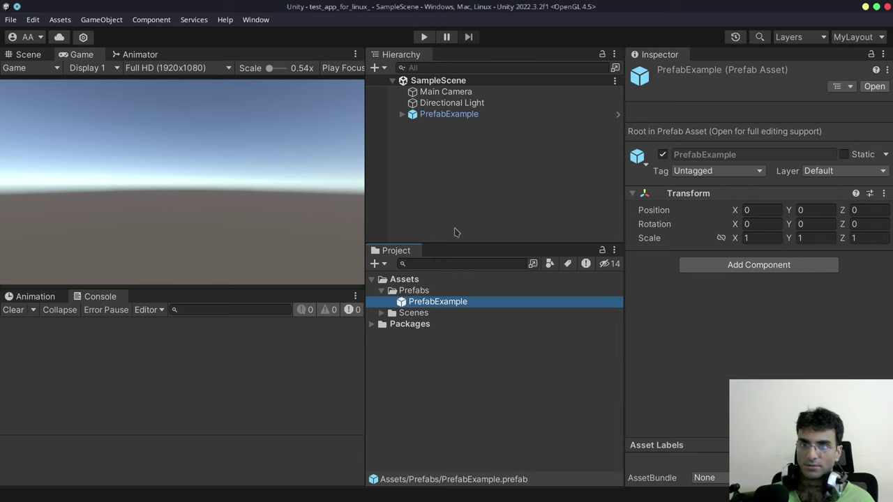
pyautogui.rightClick(439, 305)
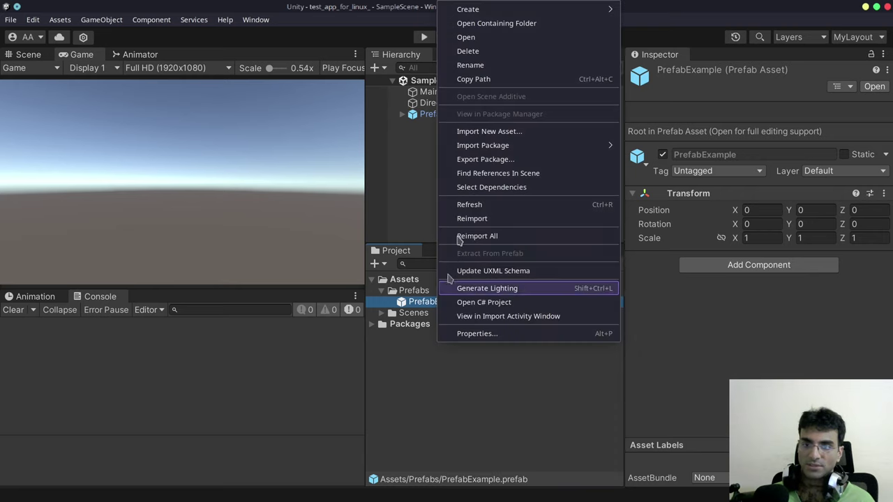
pyautogui.click(510, 30)
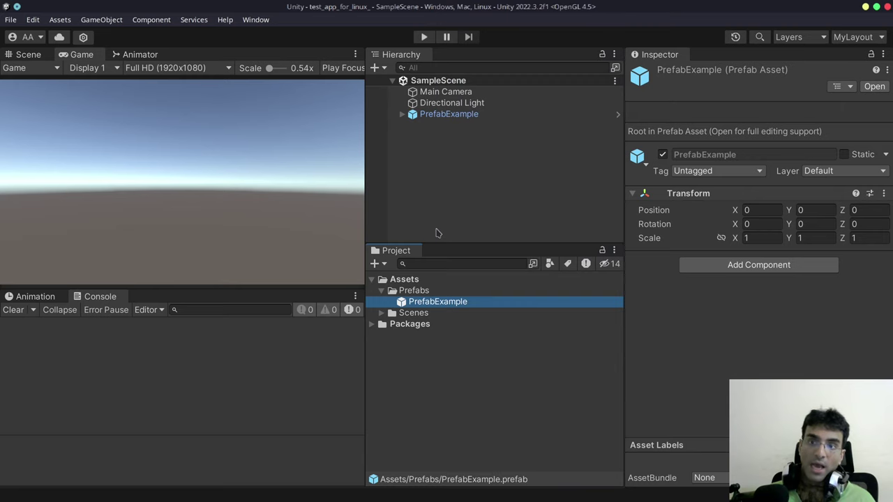
# Open Preferences at External Tools and scroll to the Android JDK, SDK, NDK and Gradle settings.
pyautogui.click(34, 20)
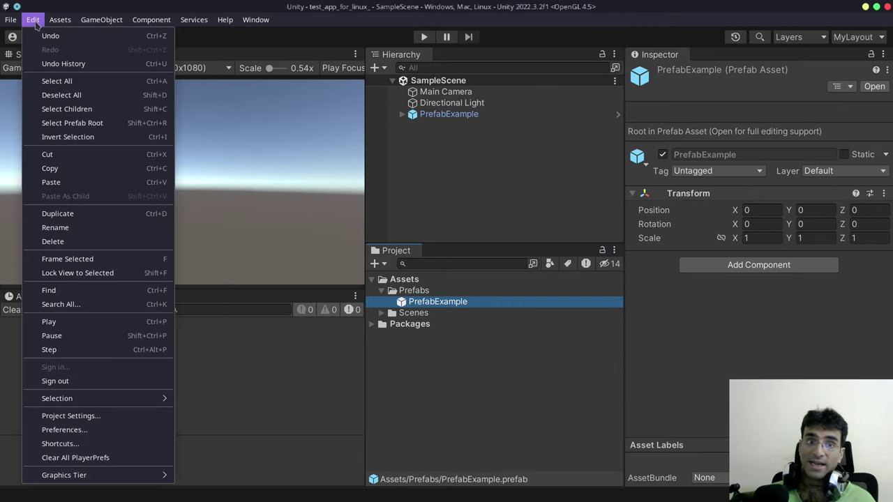
pyautogui.click(105, 429)
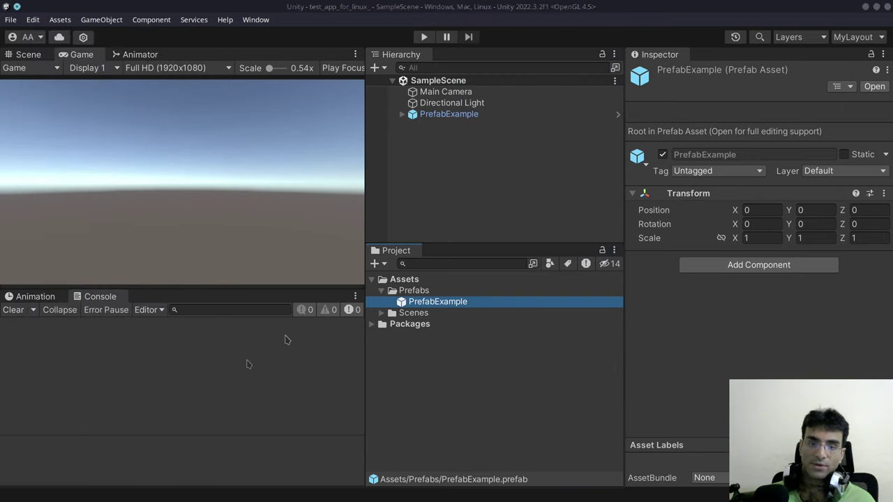
pyautogui.click(263, 211)
pyautogui.scroll(-3, 443, 259)
pyautogui.scroll(-6, 443, 259)
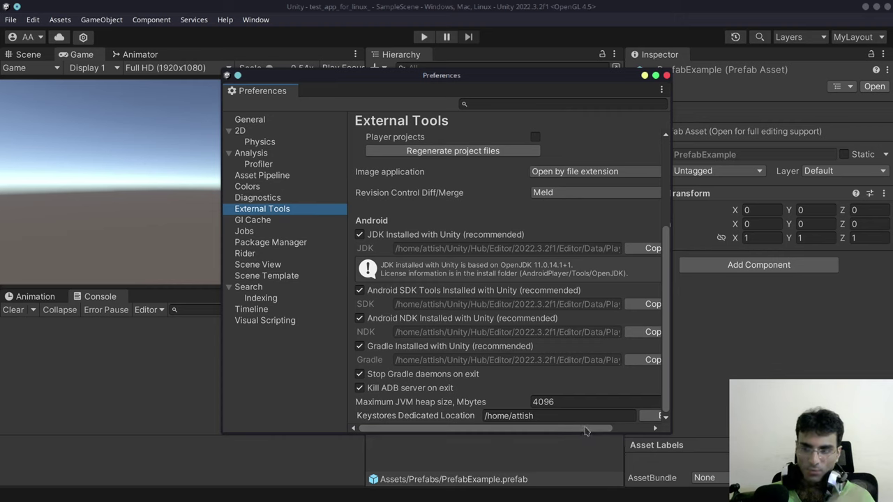
pyautogui.hscroll(3, 579, 431)
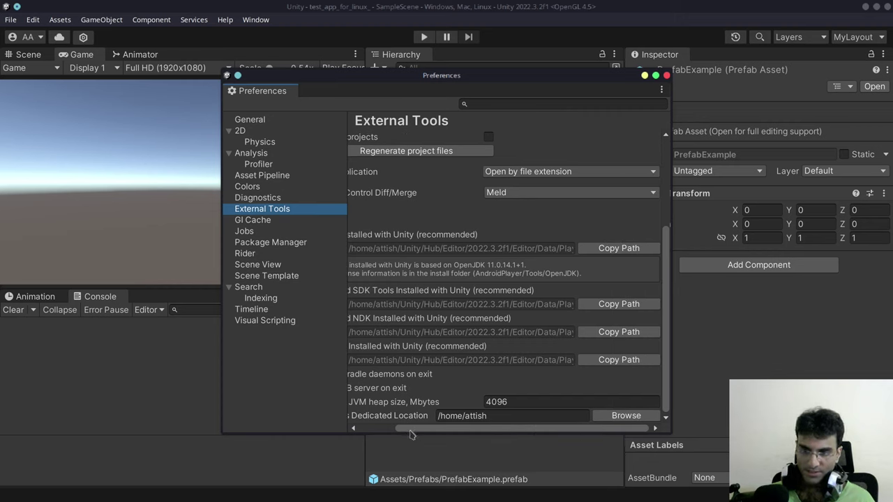
pyautogui.hscroll(-3, 413, 434)
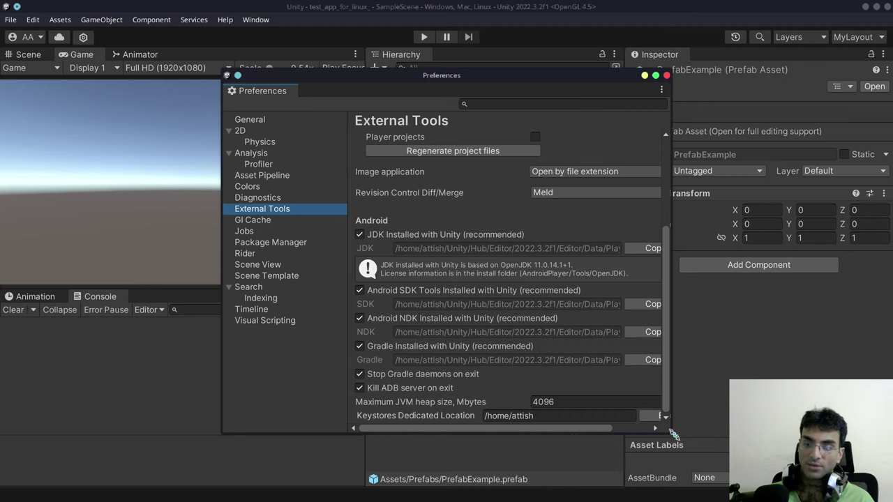
# Enlarge and shift the Preferences window, then close it.
pyautogui.moveTo(668, 433); pyautogui.dragTo(750, 448)
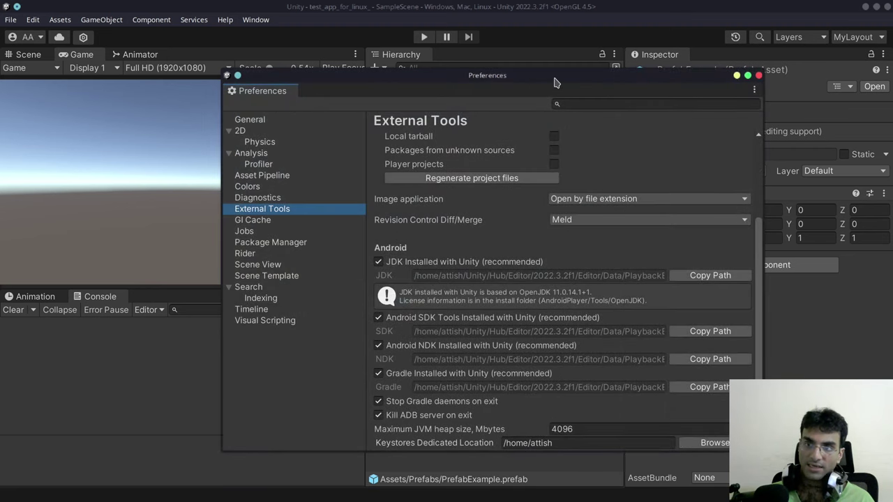
pyautogui.moveTo(556, 80); pyautogui.dragTo(492, 61)
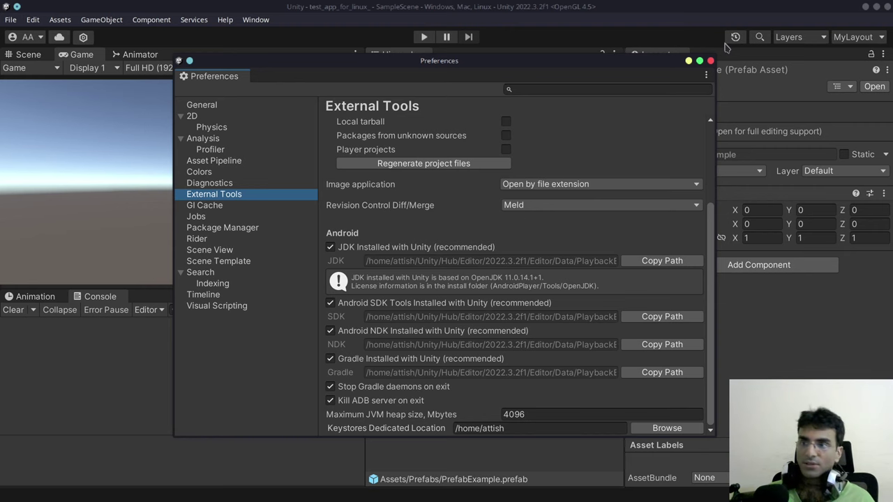
pyautogui.click(711, 60)
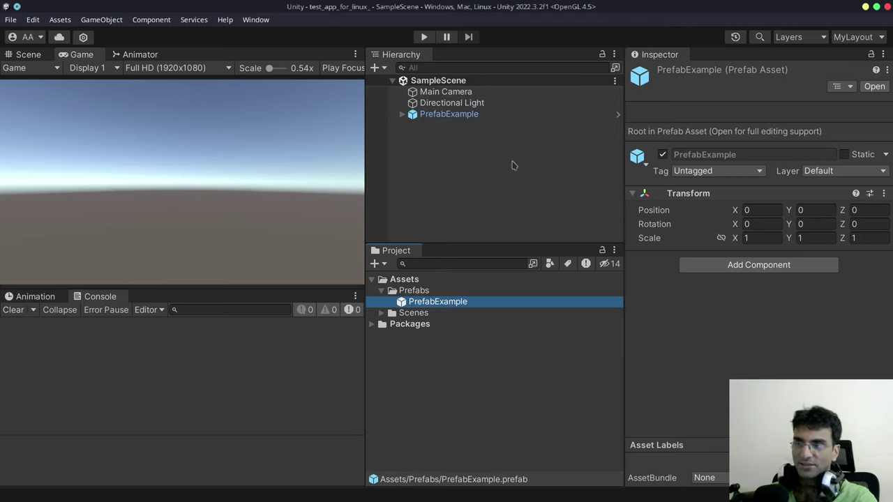
# Expand the Scenes folder to show SampleScene and select the PrefabExample instance in the Hierarchy.
pyautogui.click(539, 350)
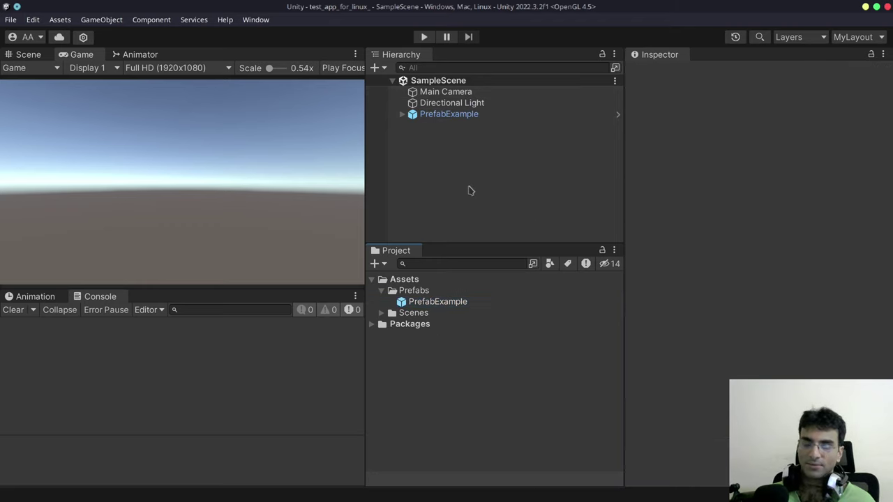
pyautogui.click(381, 313)
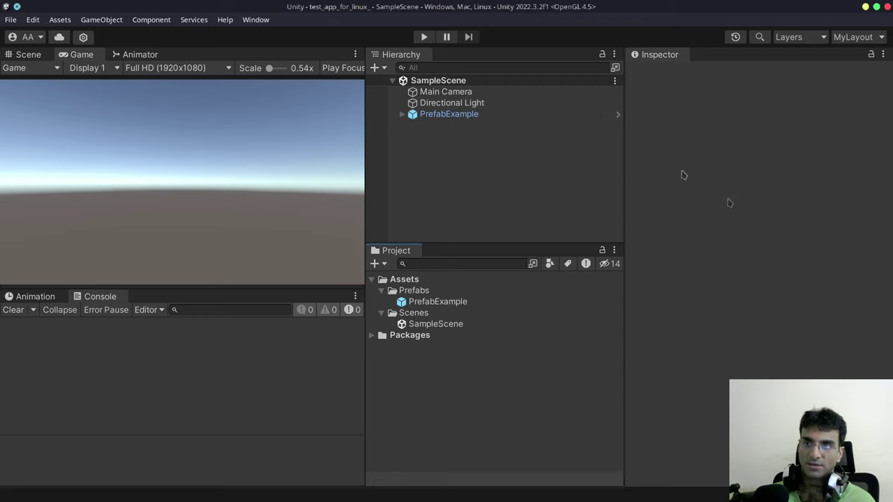
pyautogui.click(502, 115)
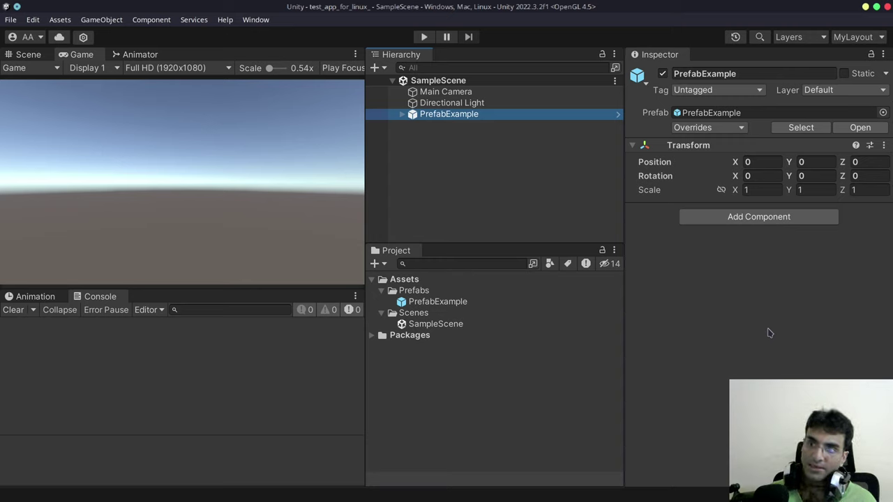
pyautogui.click(872, 54)
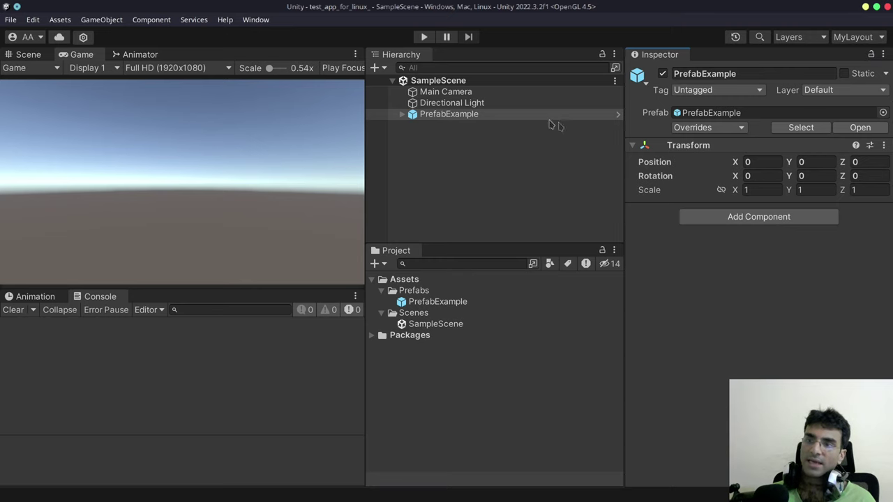
pyautogui.click(500, 103)
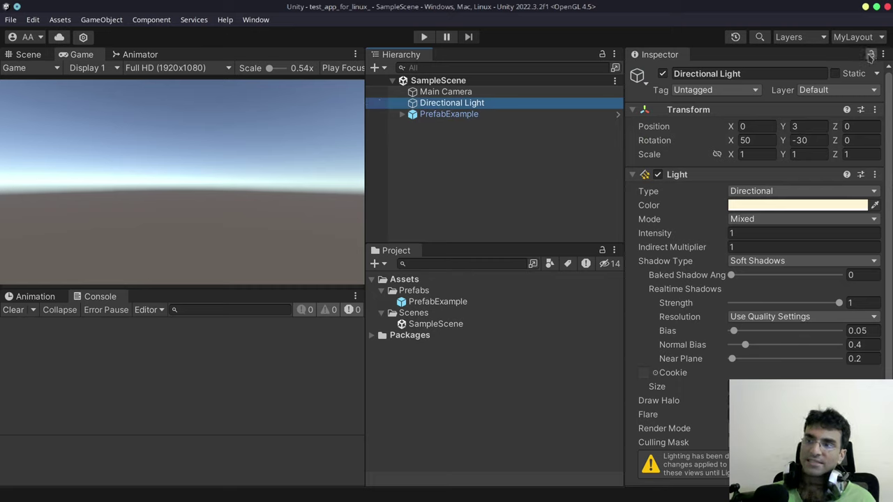
pyautogui.click(500, 113)
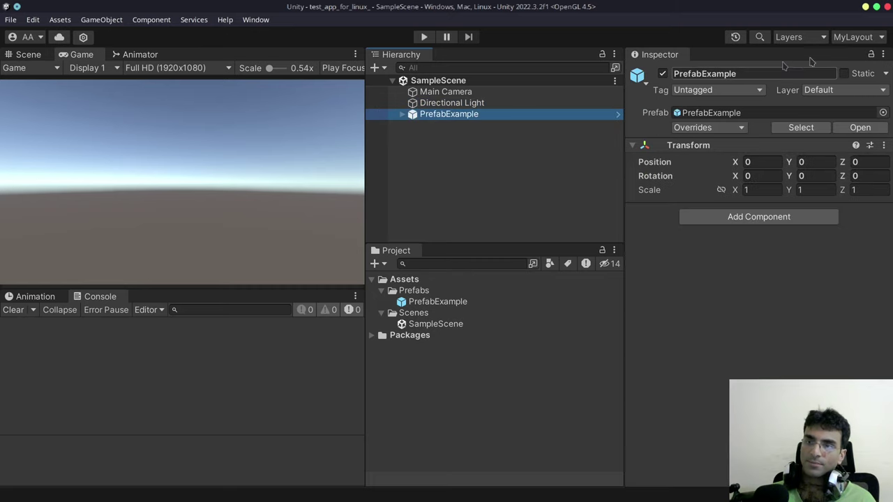
pyautogui.click(870, 55)
pyautogui.click(495, 104)
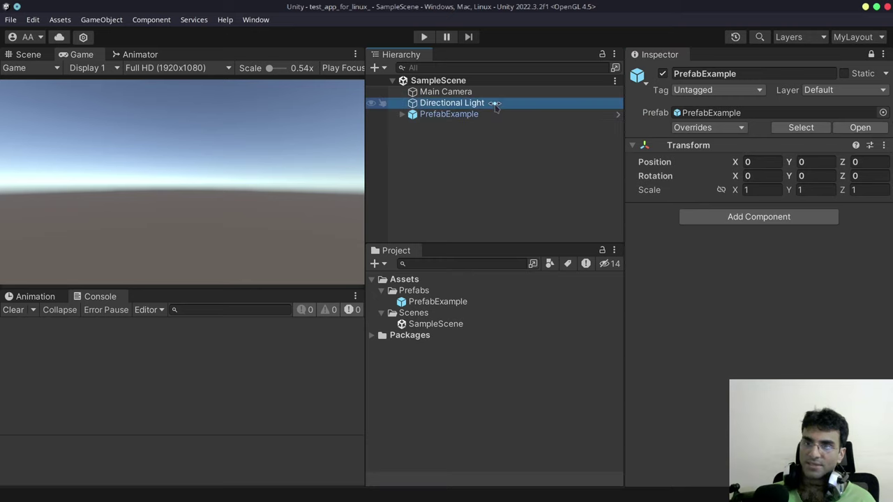
pyautogui.moveTo(495, 103)
pyautogui.mouseDown()
pyautogui.moveTo(492, 116)
pyautogui.moveTo(485, 104)
pyautogui.moveTo(488, 116)
pyautogui.moveTo(491, 103)
pyautogui.mouseUp()
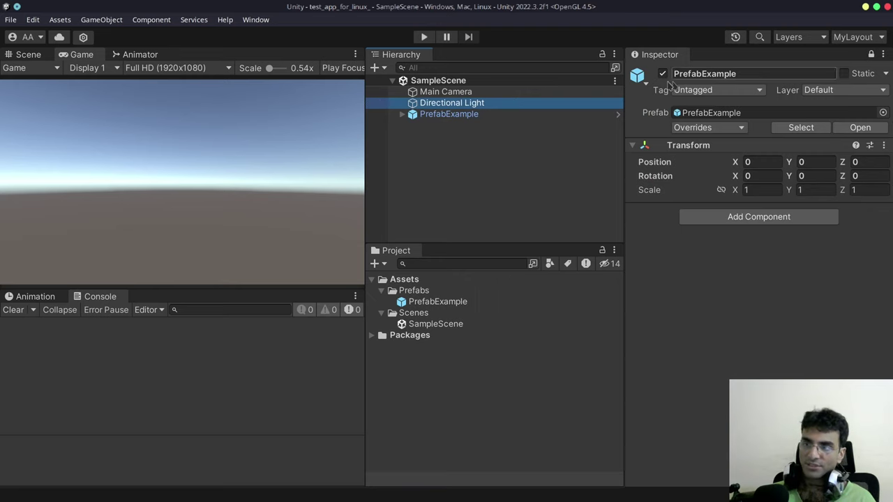
pyautogui.click(871, 55)
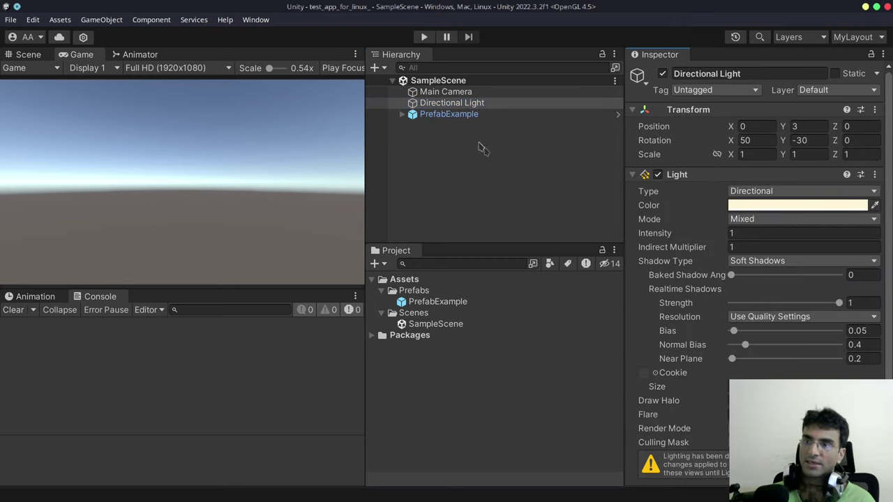
pyautogui.moveTo(450, 114); pyautogui.dragTo(466, 106)
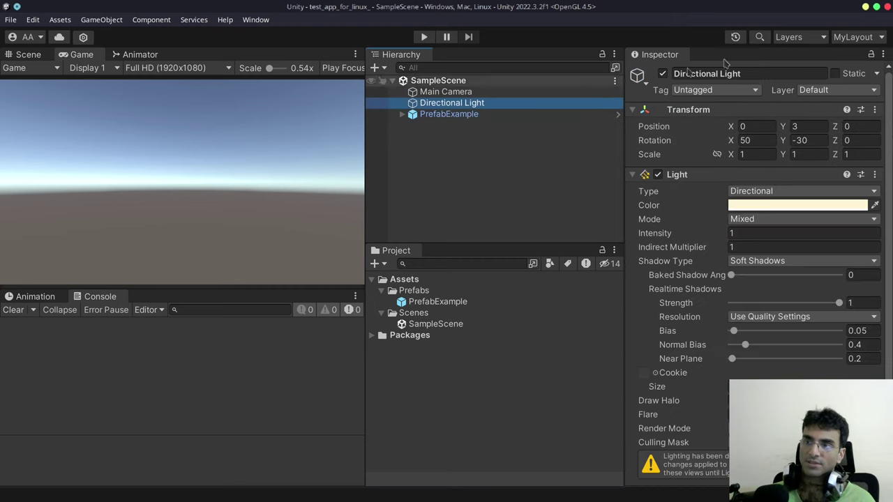
pyautogui.click(438, 116)
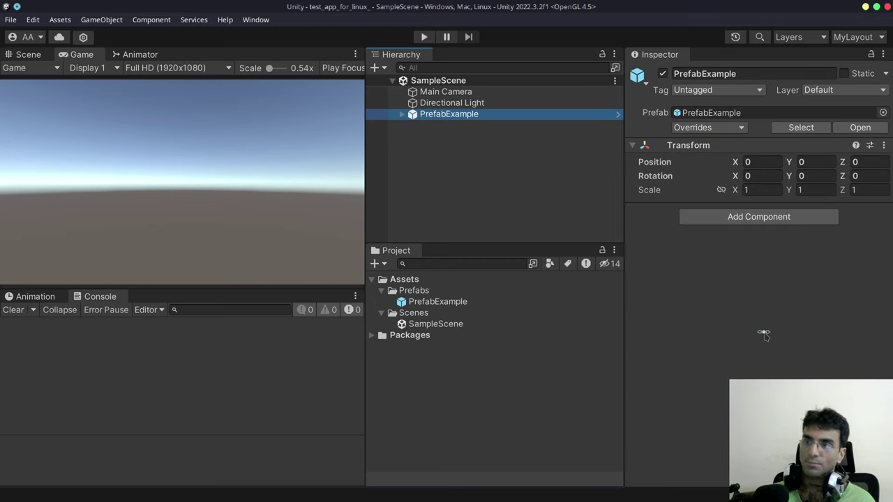